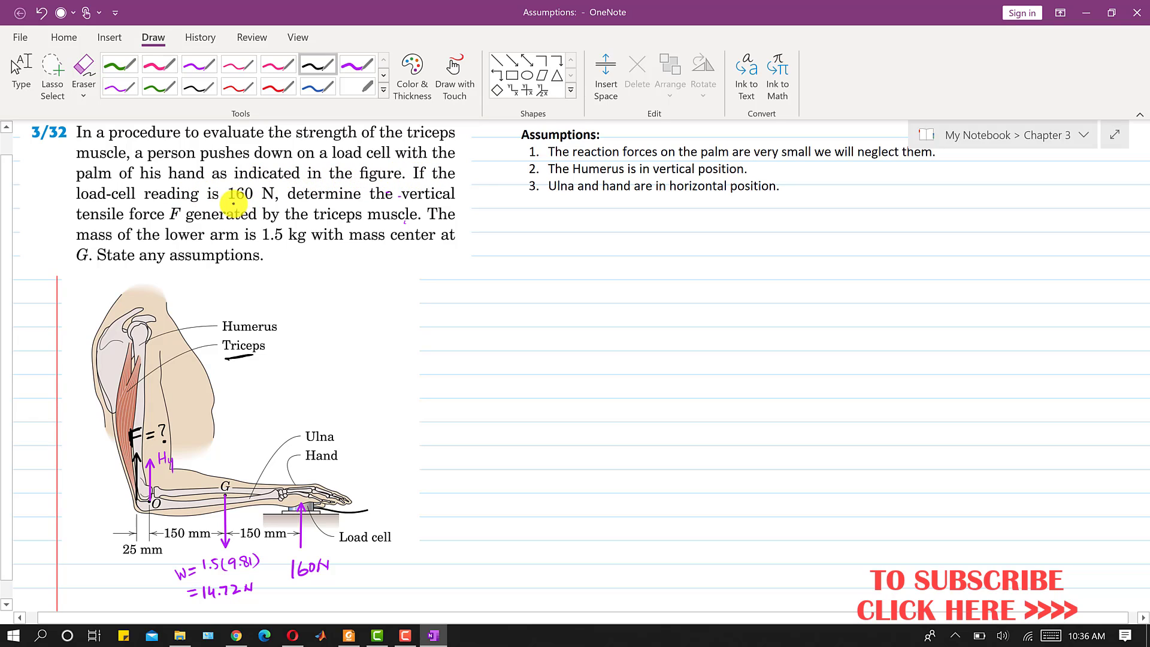
# - Underline 160 N and the phrase 'triceps muscle' in the problem statement in black ink
pyautogui.moveTo(229, 204); pyautogui.dragTo(264, 203)
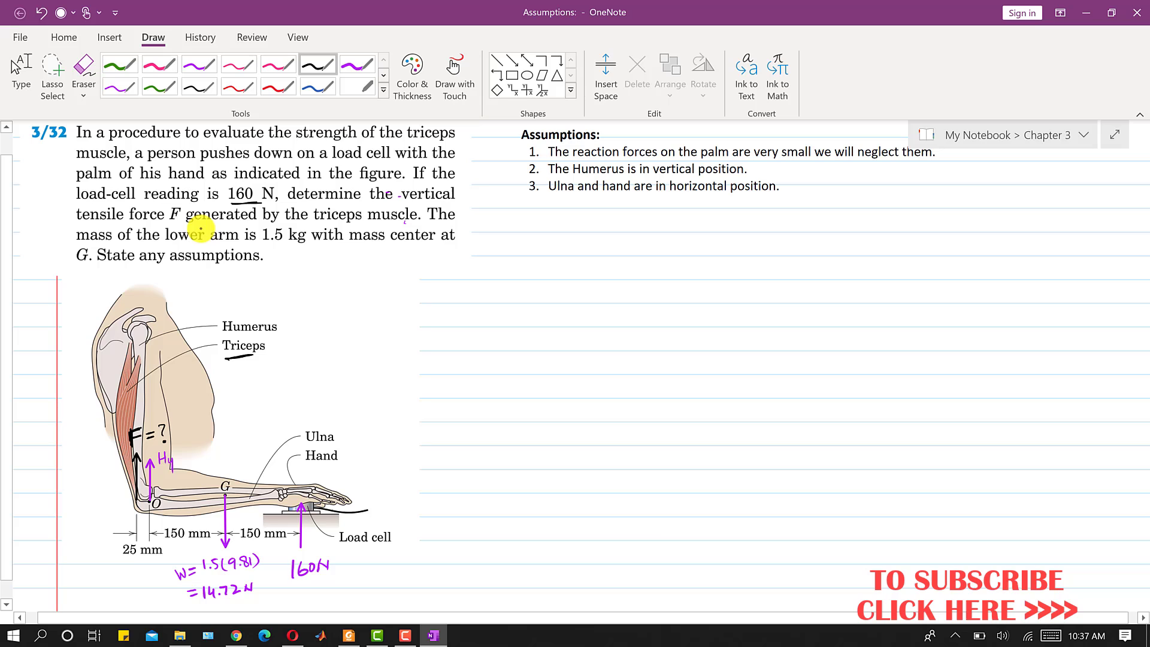
pyautogui.moveTo(311, 226); pyautogui.dragTo(383, 225)
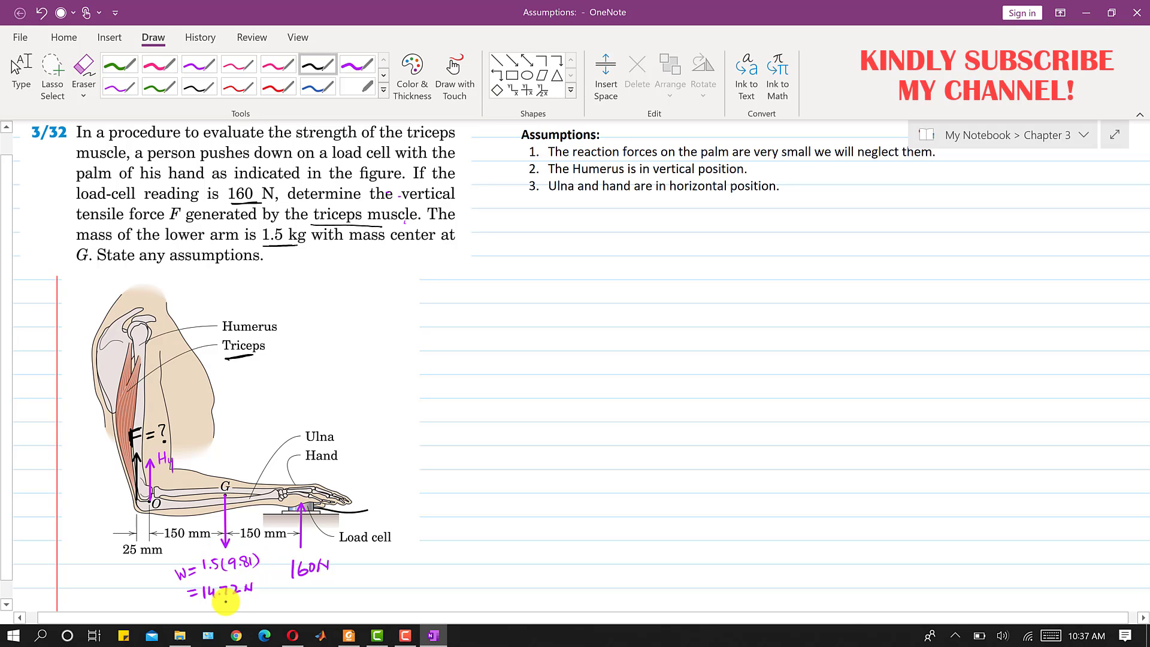
# - Underline =14.72N under the figure and the sentence 'State any assumptions'
pyautogui.moveTo(205, 608); pyautogui.dragTo(237, 605)
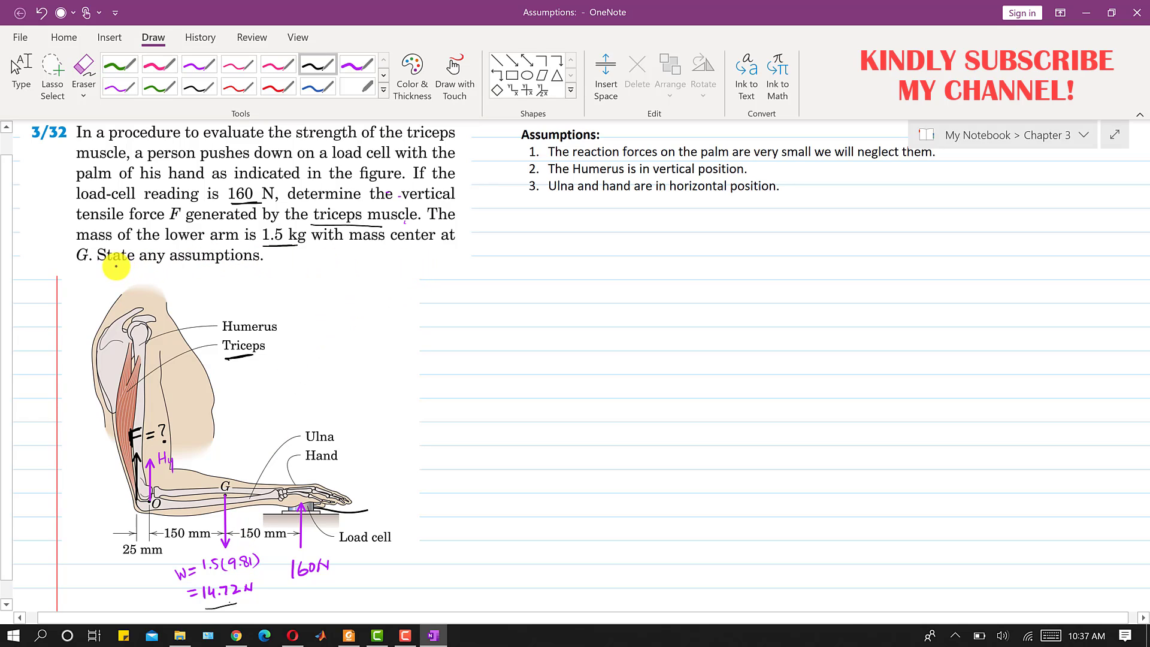
pyautogui.moveTo(110, 267); pyautogui.dragTo(208, 267)
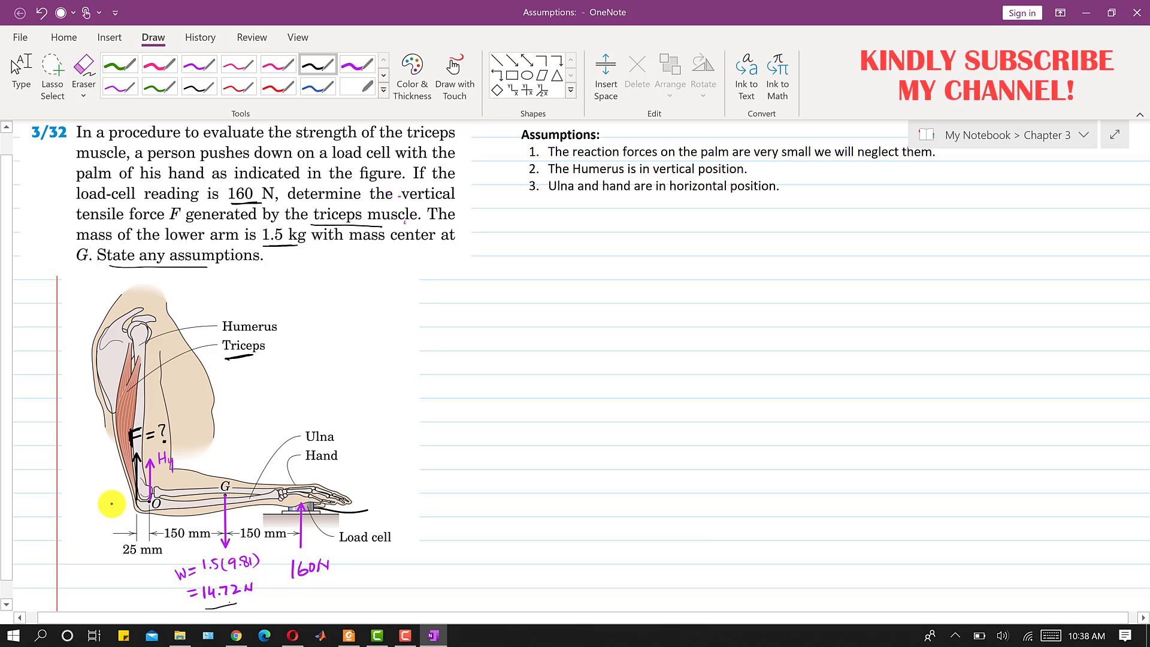
# - Sketch an Hx force at the elbow, write ΣFx = 0 and Hx = 0, then erase the Hx sketch
pyautogui.moveTo(112, 504); pyautogui.dragTo(136, 503)
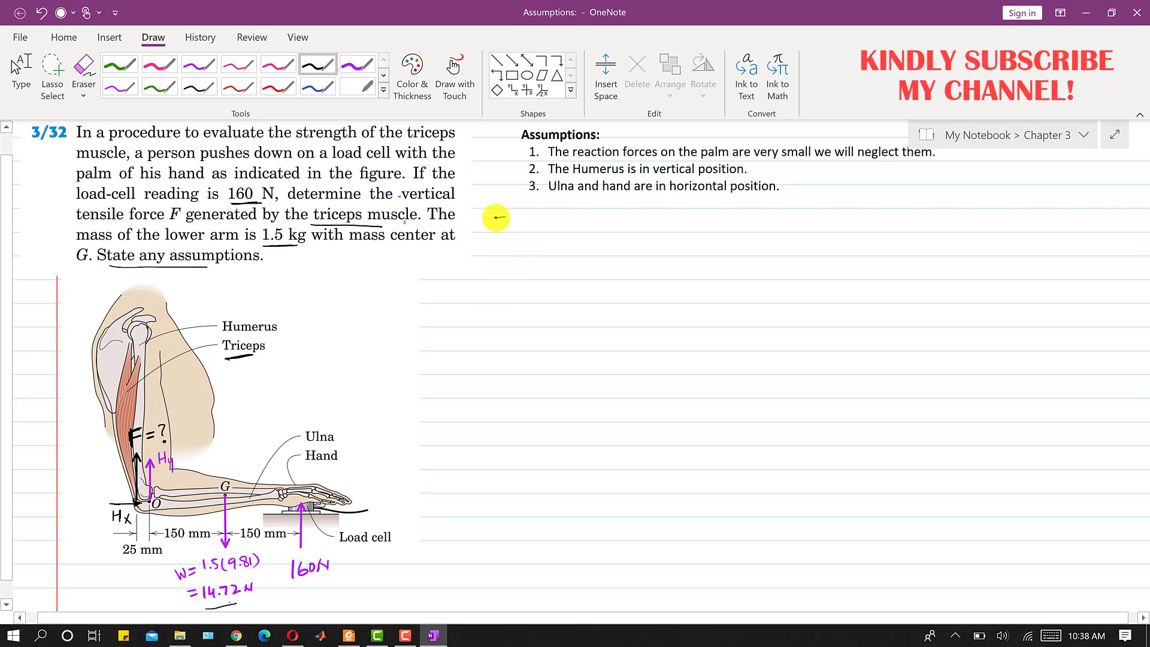
pyautogui.moveTo(496, 217)
pyautogui.mouseDown()
pyautogui.moveTo(530, 231)
pyautogui.moveTo(551, 224)
pyautogui.mouseUp()
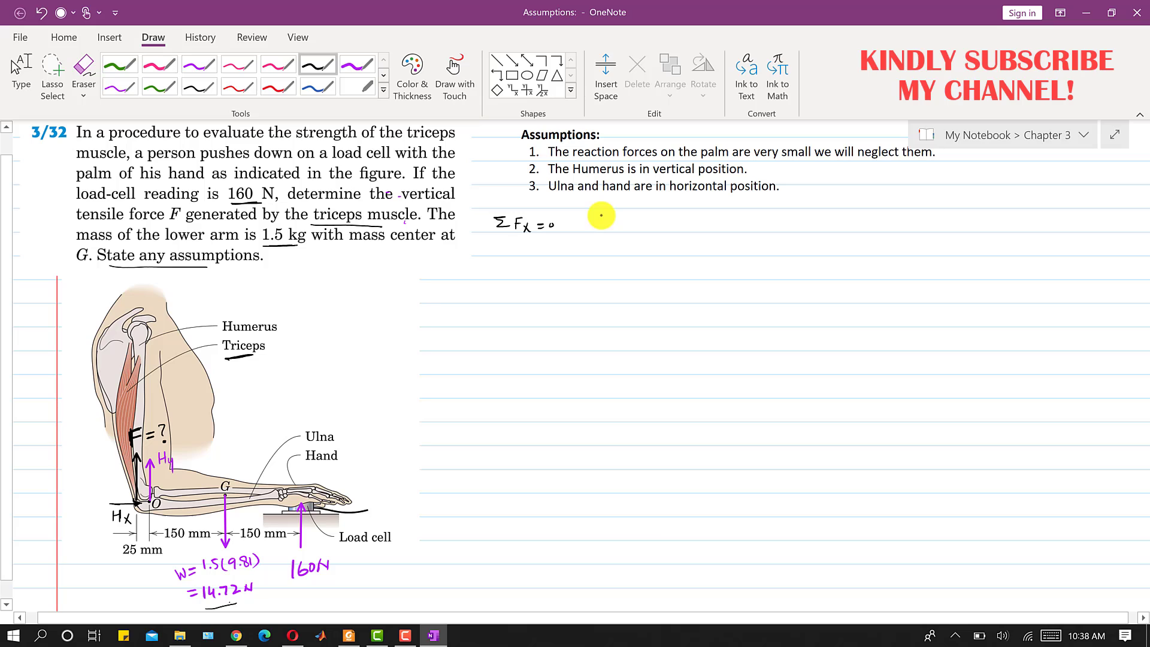
pyautogui.moveTo(603, 213); pyautogui.dragTo(603, 226)
pyautogui.moveTo(603, 220); pyautogui.dragTo(614, 220)
pyautogui.moveTo(614, 214); pyautogui.dragTo(626, 228)
pyautogui.moveTo(626, 222); pyautogui.dragTo(620, 228)
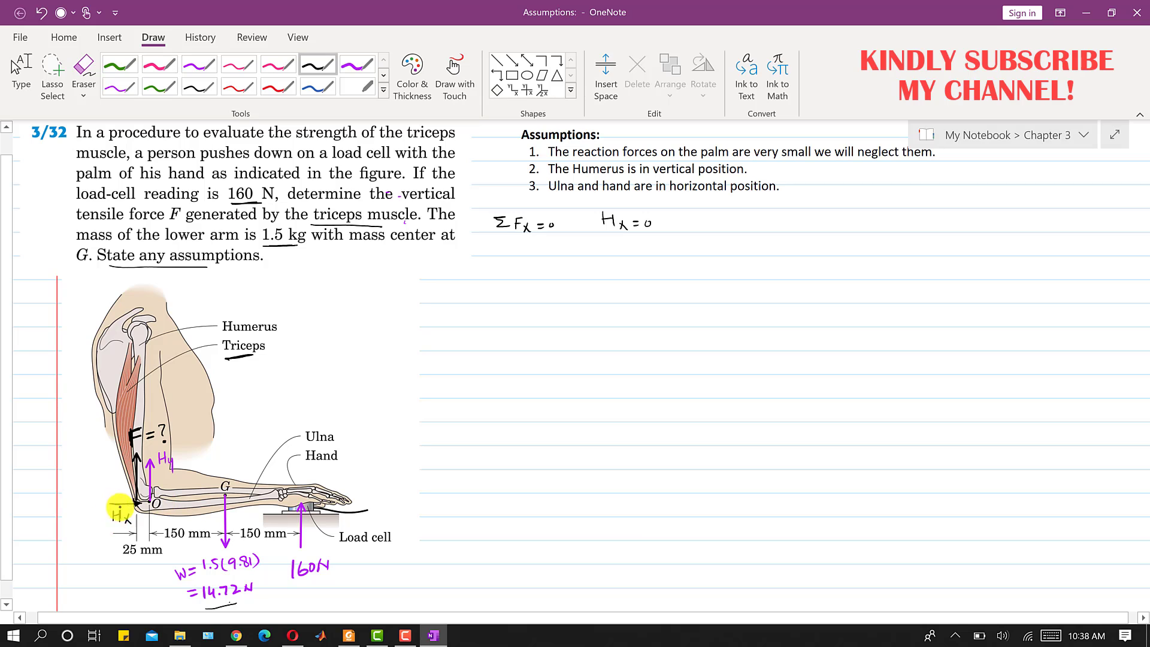
pyautogui.moveTo(118, 514); pyautogui.dragTo(115, 504)
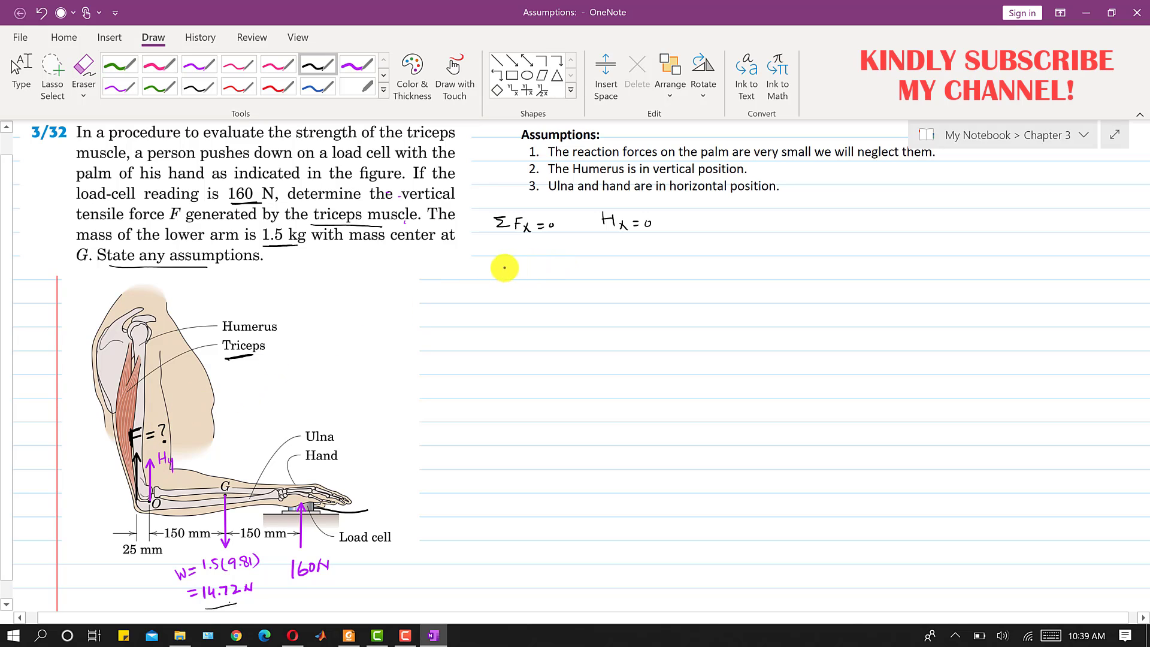
# - Begin ΣMo = 0 with counterclockwise positive and underline the two 150 mm distances
pyautogui.moveTo(510, 263); pyautogui.dragTo(510, 275)
pyautogui.moveTo(518, 274); pyautogui.dragTo(525, 271)
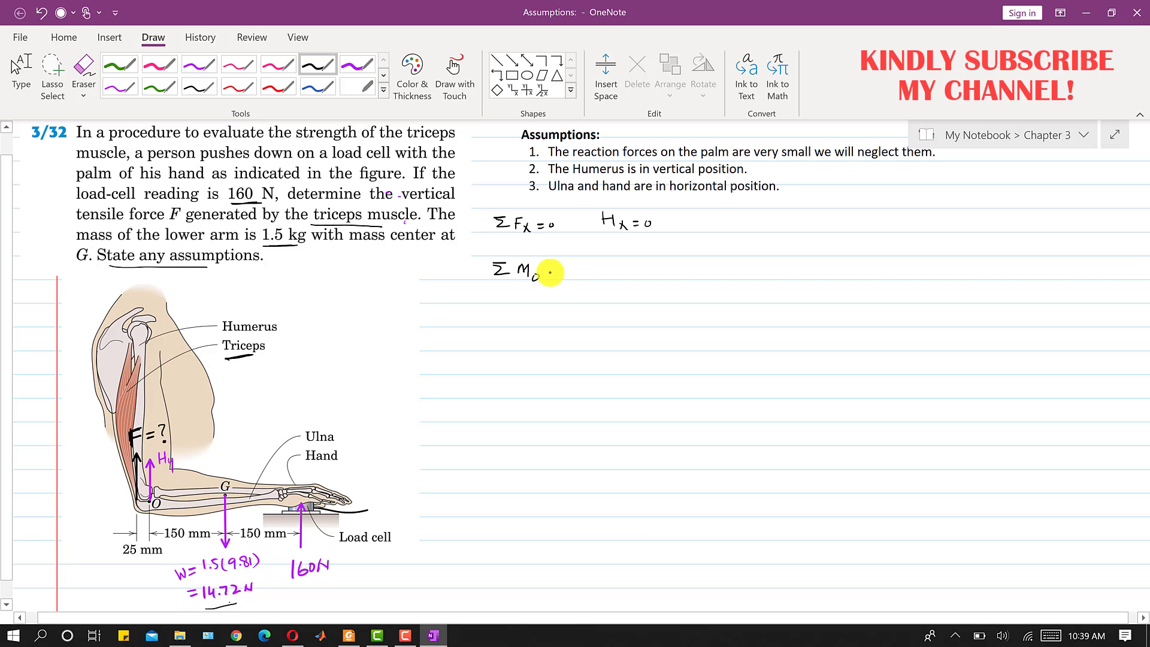
pyautogui.moveTo(546, 275); pyautogui.dragTo(556, 274)
pyautogui.moveTo(568, 268); pyautogui.dragTo(568, 269)
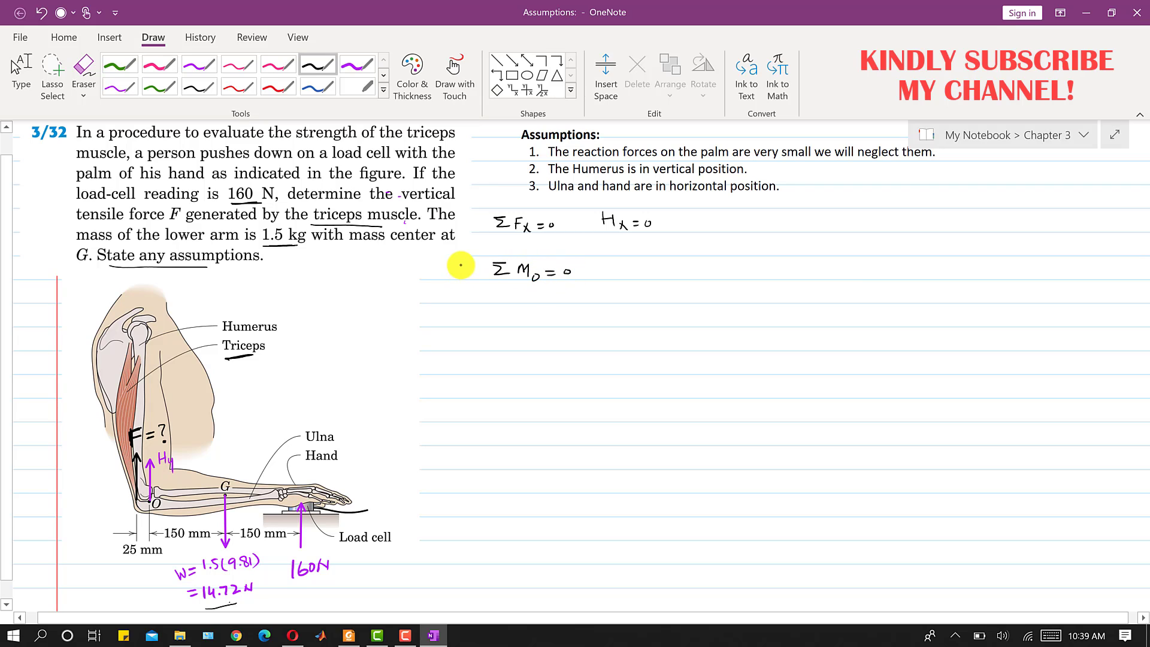
pyautogui.moveTo(470, 266); pyautogui.dragTo(472, 278)
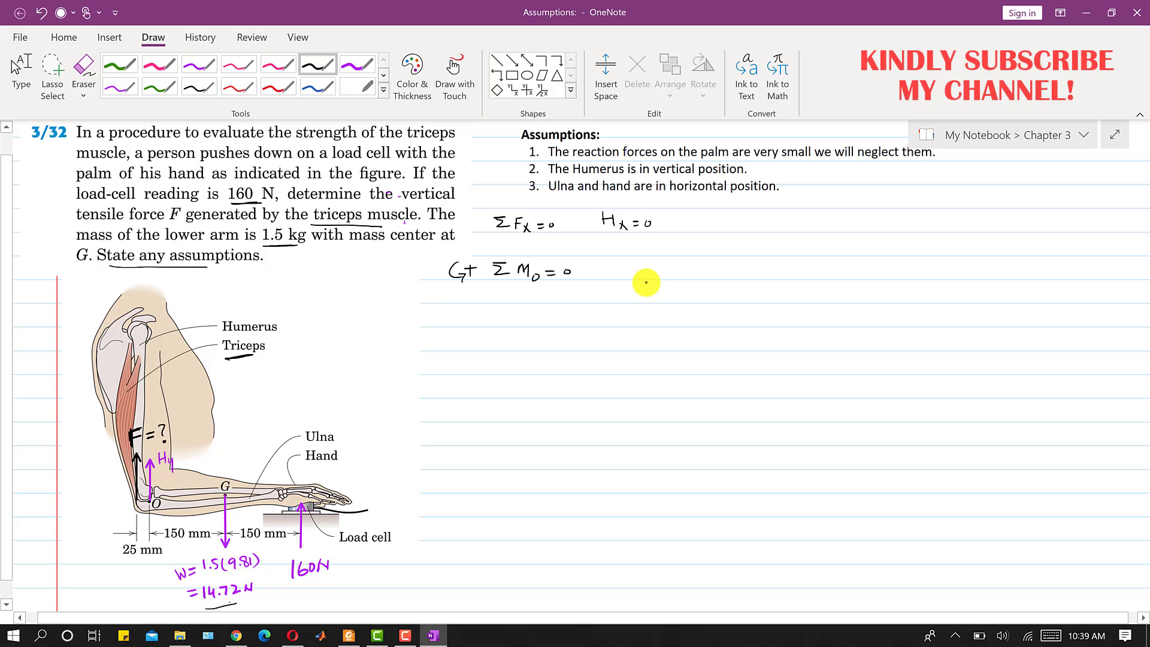
pyautogui.moveTo(636, 264)
pyautogui.mouseDown()
pyautogui.moveTo(658, 277)
pyautogui.moveTo(611, 277)
pyautogui.mouseUp()
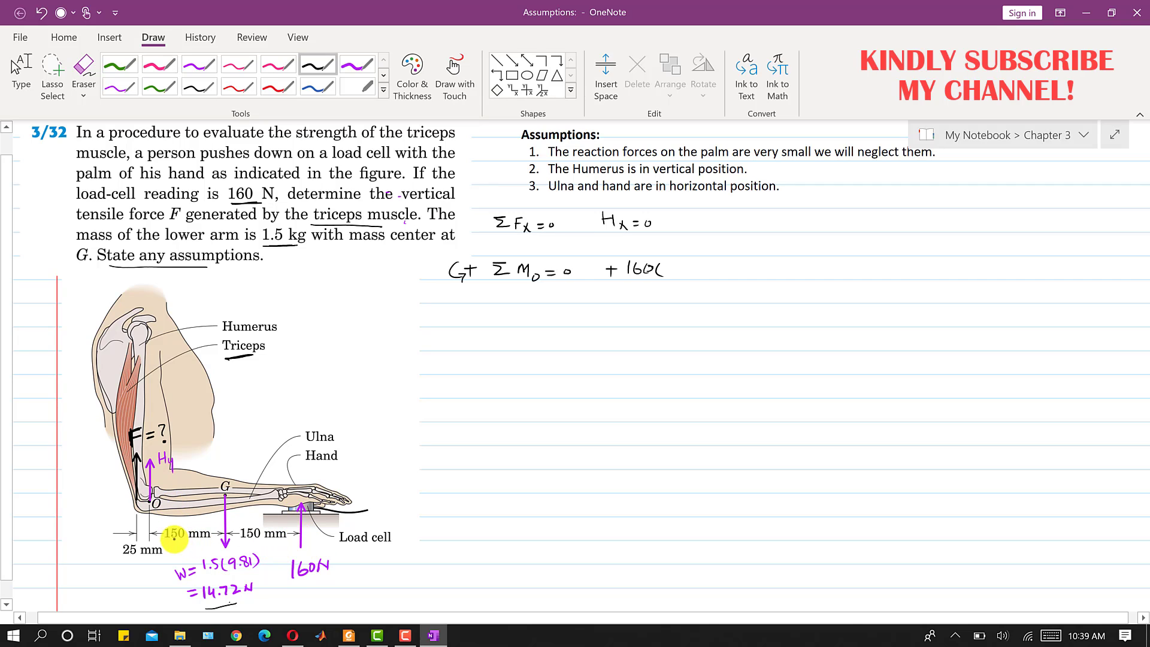
pyautogui.moveTo(166, 539); pyautogui.dragTo(267, 540)
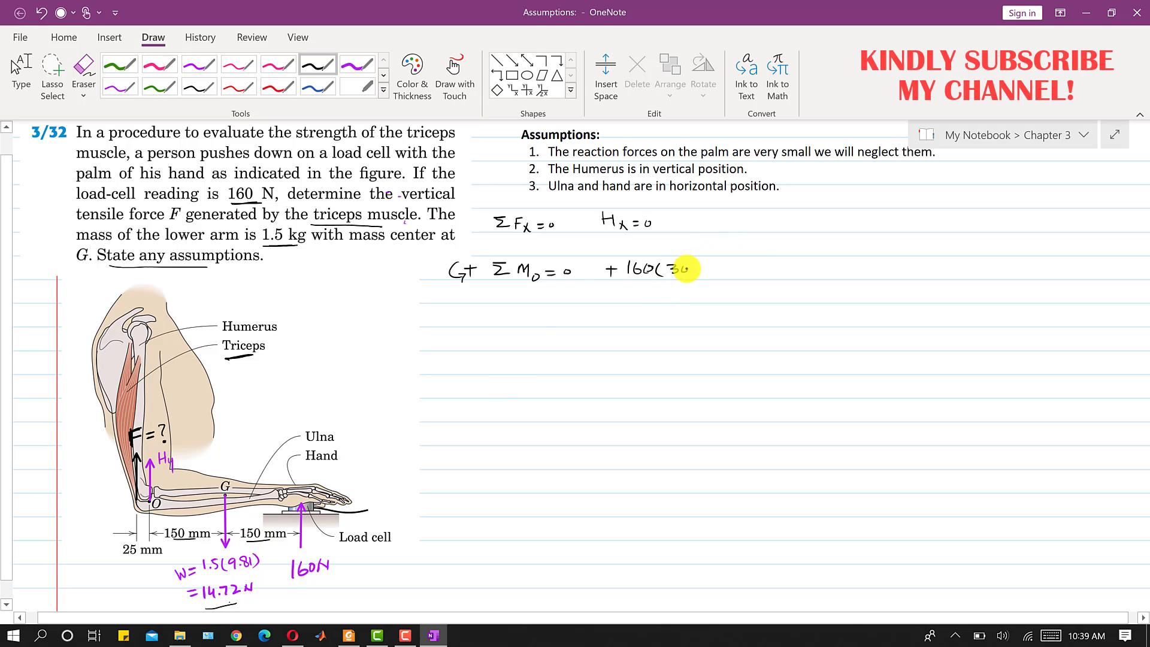
# - Complete +160(300) − 14.72(150) − F(25) = 0, tracing the upward F arrow at the elbow
pyautogui.moveTo(686, 269); pyautogui.dragTo(709, 277)
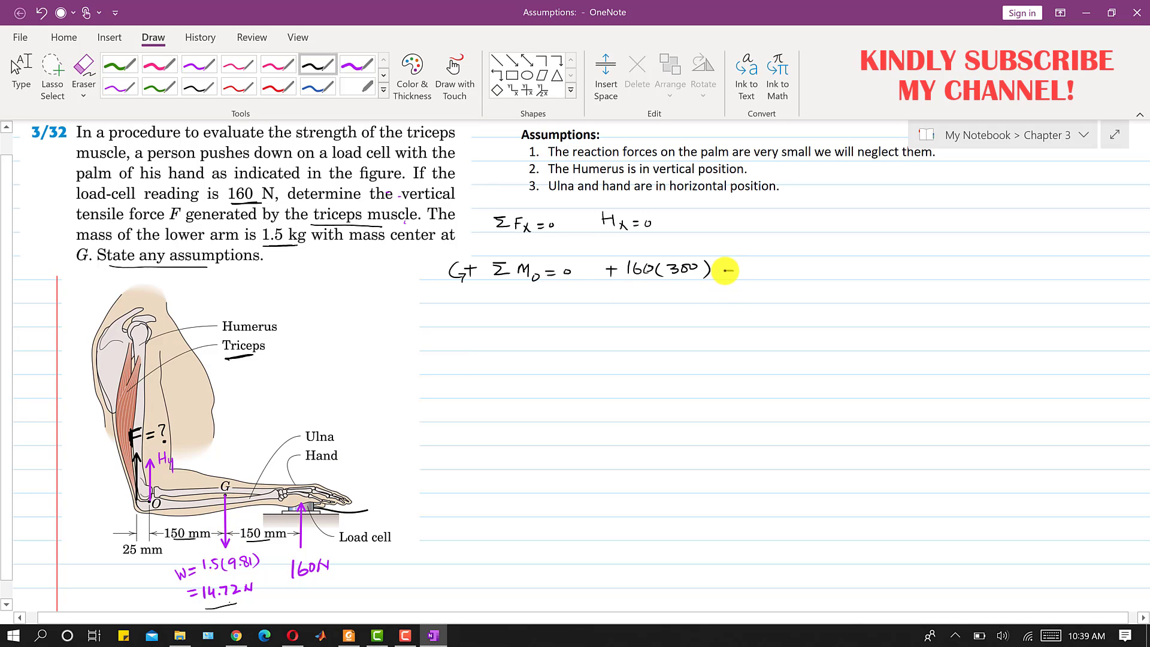
pyautogui.moveTo(726, 270); pyautogui.dragTo(782, 274)
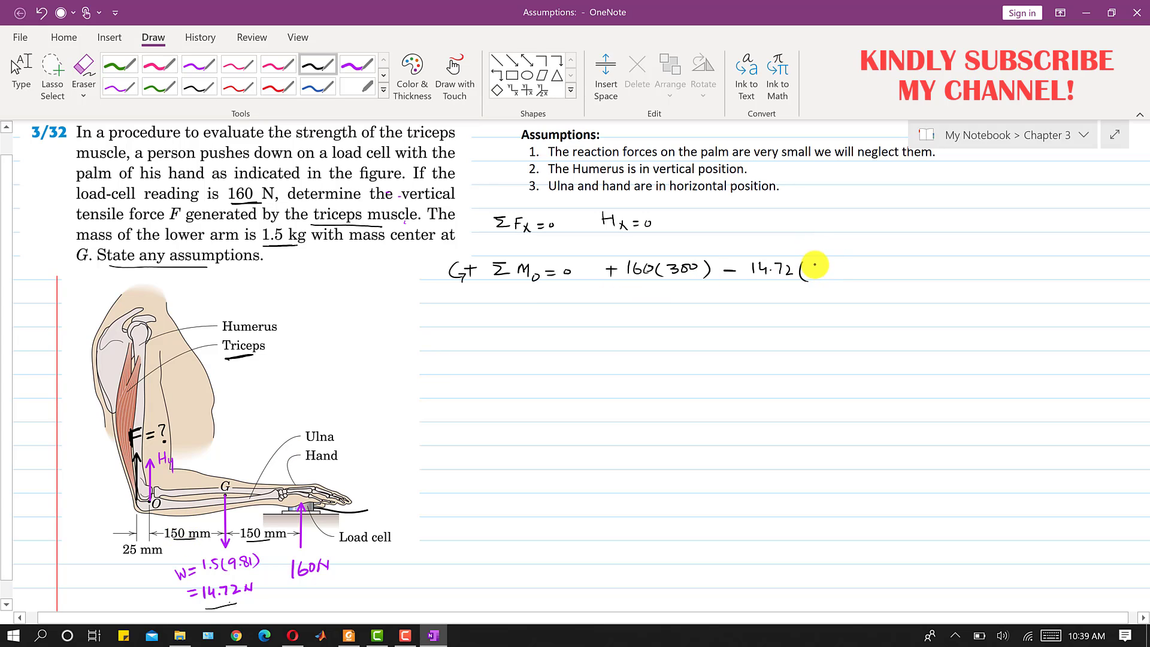
pyautogui.moveTo(822, 262); pyautogui.dragTo(837, 265)
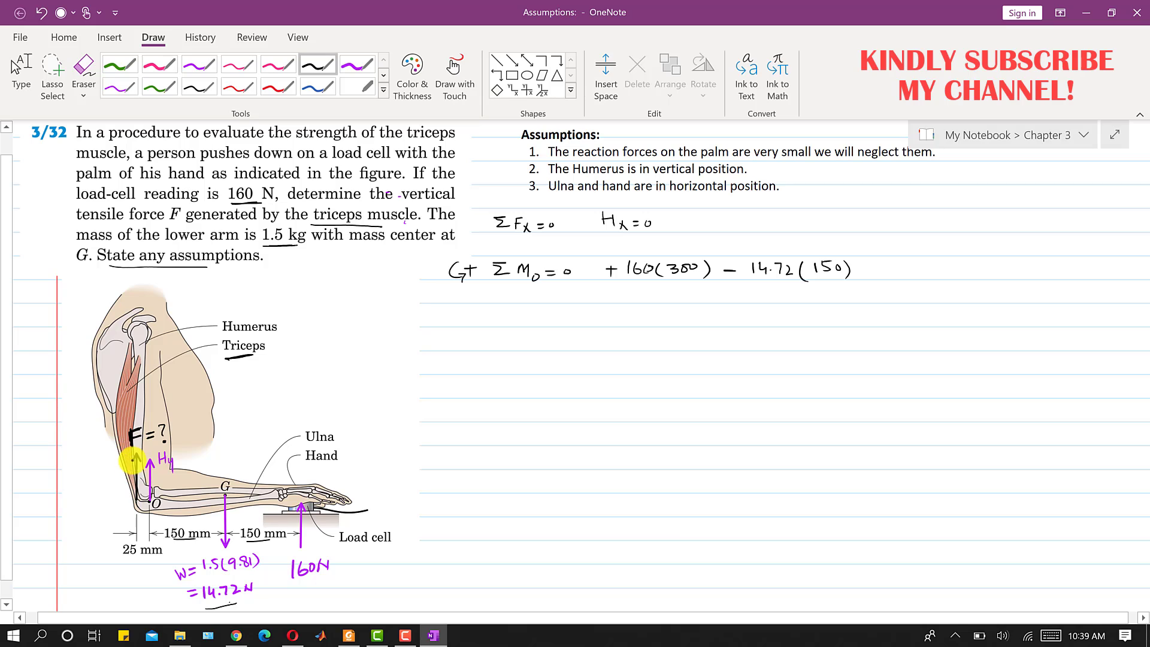
pyautogui.moveTo(136, 485); pyautogui.dragTo(136, 451)
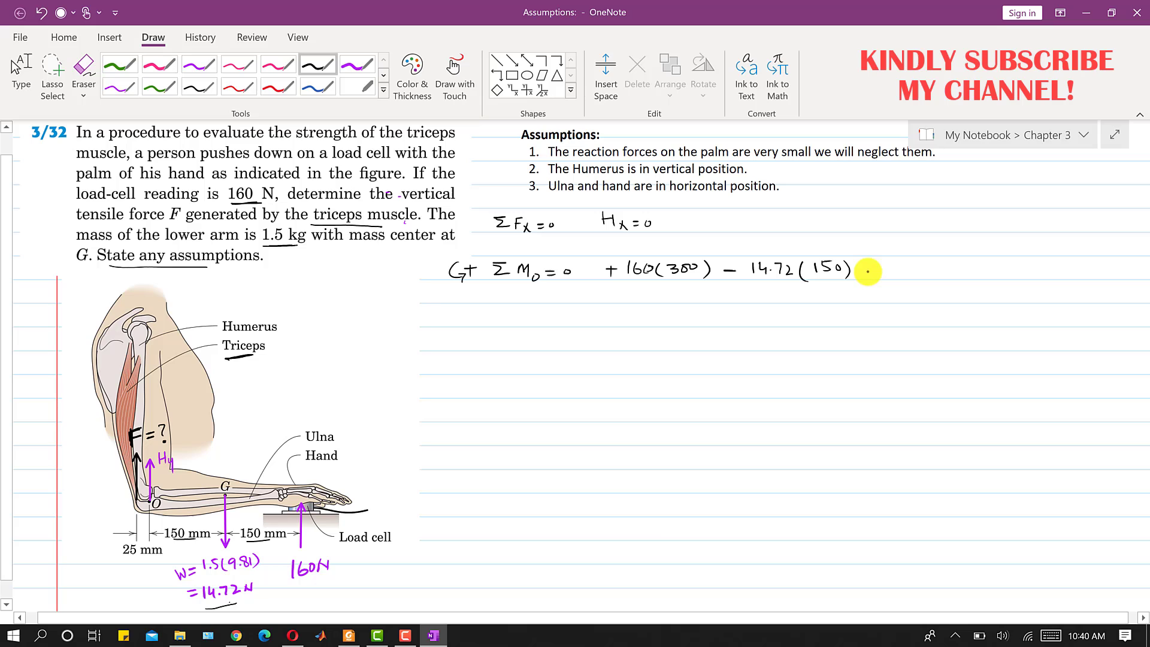
pyautogui.moveTo(863, 269); pyautogui.dragTo(902, 280)
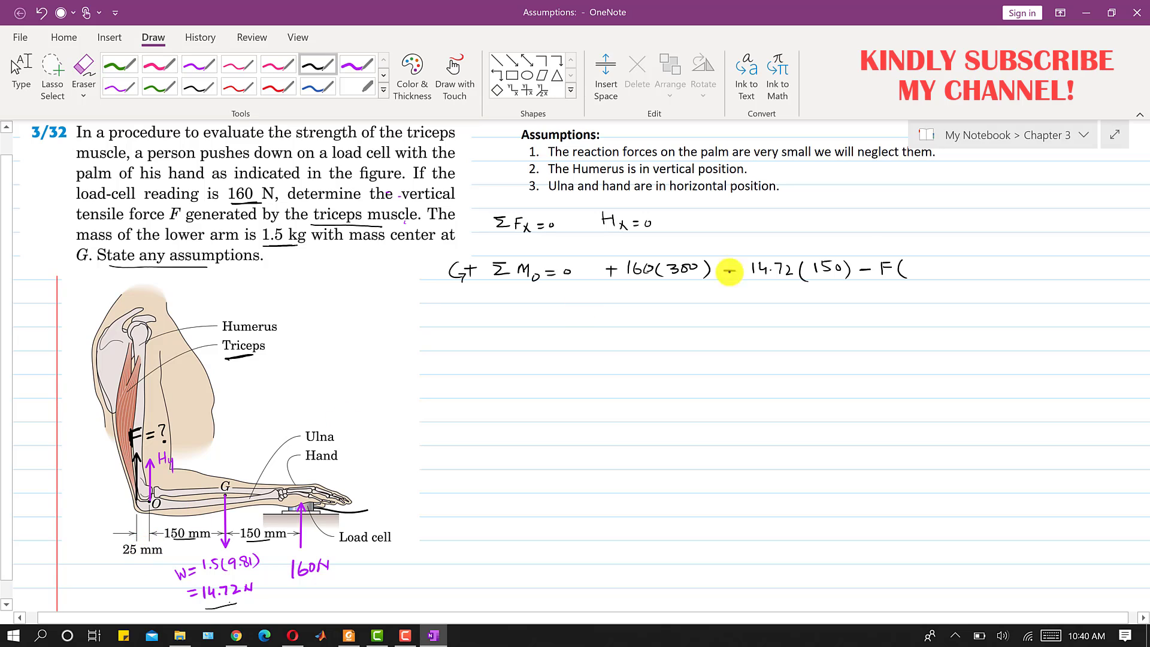
pyautogui.moveTo(912, 264)
pyautogui.mouseDown()
pyautogui.moveTo(939, 278)
pyautogui.moveTo(963, 266)
pyautogui.mouseUp()
pyautogui.moveTo(951, 272); pyautogui.dragTo(976, 265)
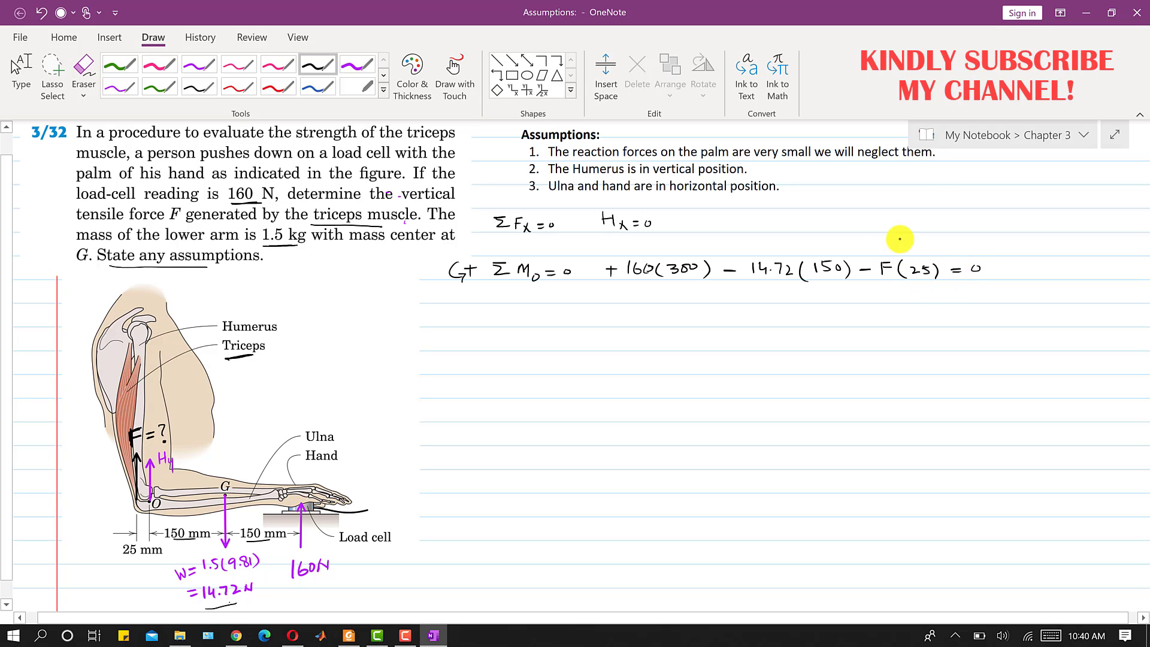
pyautogui.moveTo(883, 230); pyautogui.dragTo(888, 239)
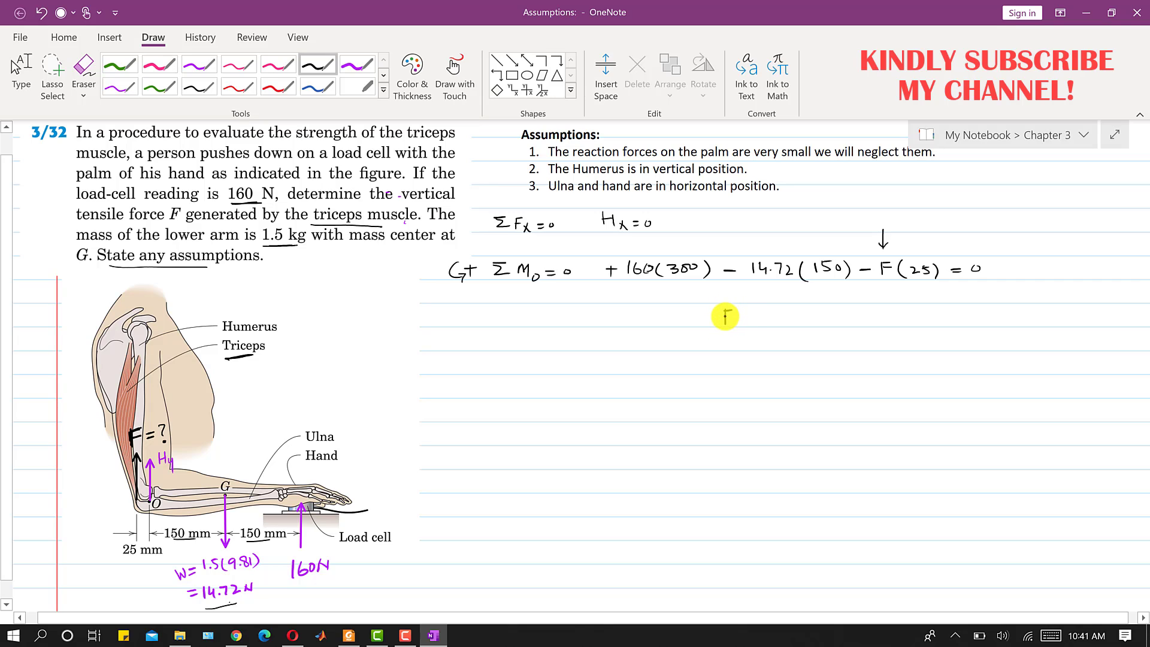
# - Handwrite F = 1831.68 below the moment equation
pyautogui.moveTo(724, 309); pyautogui.dragTo(725, 326)
pyautogui.moveTo(725, 310); pyautogui.dragTo(733, 310)
pyautogui.moveTo(725, 318); pyautogui.dragTo(749, 314)
pyautogui.moveTo(740, 322); pyautogui.dragTo(771, 324)
pyautogui.moveTo(780, 314)
pyautogui.mouseDown()
pyautogui.moveTo(792, 324)
pyautogui.moveTo(857, 312)
pyautogui.mouseUp()
pyautogui.click(810, 323)
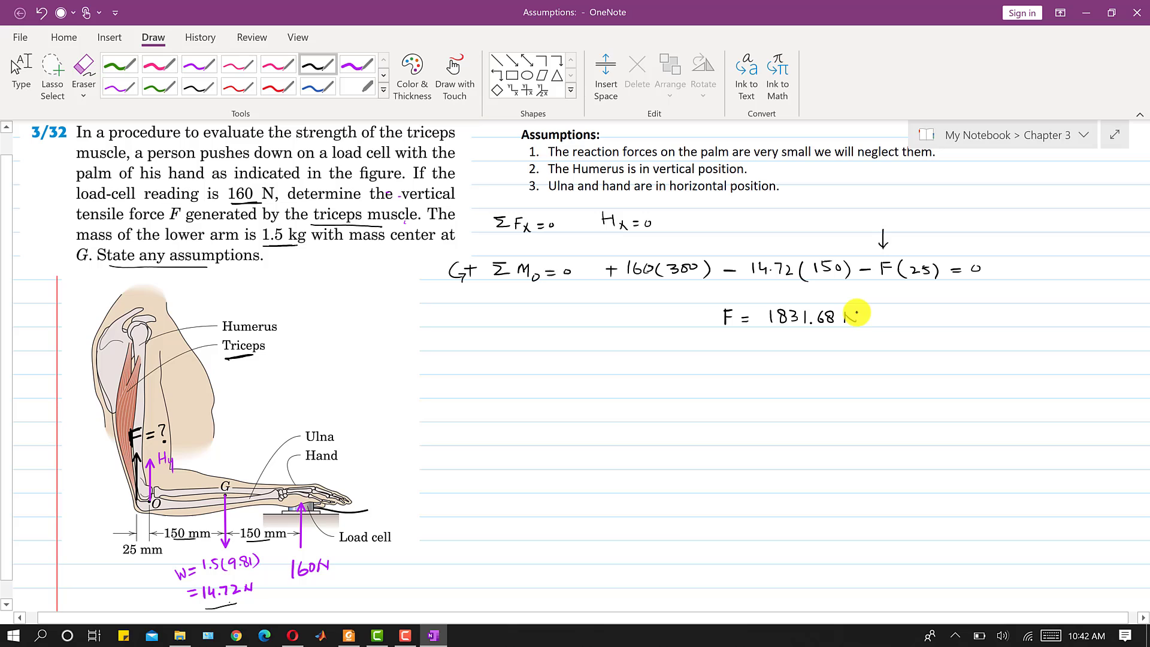